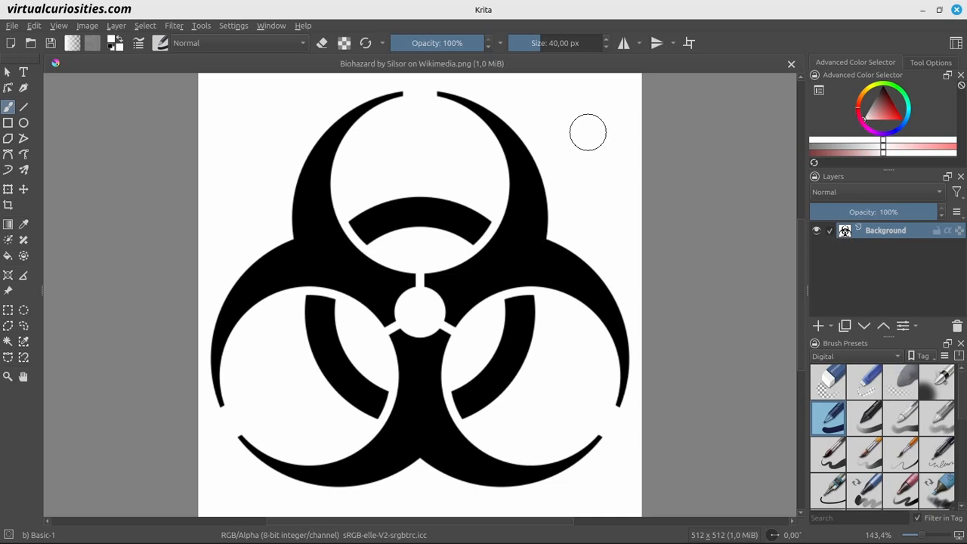
- Add a Cross-channel color adjustment filter mask to the Background layer, with Alpha as the channel and Lightness as the driver channel
{"action": "left_click", "coordinate": [831, 326]}
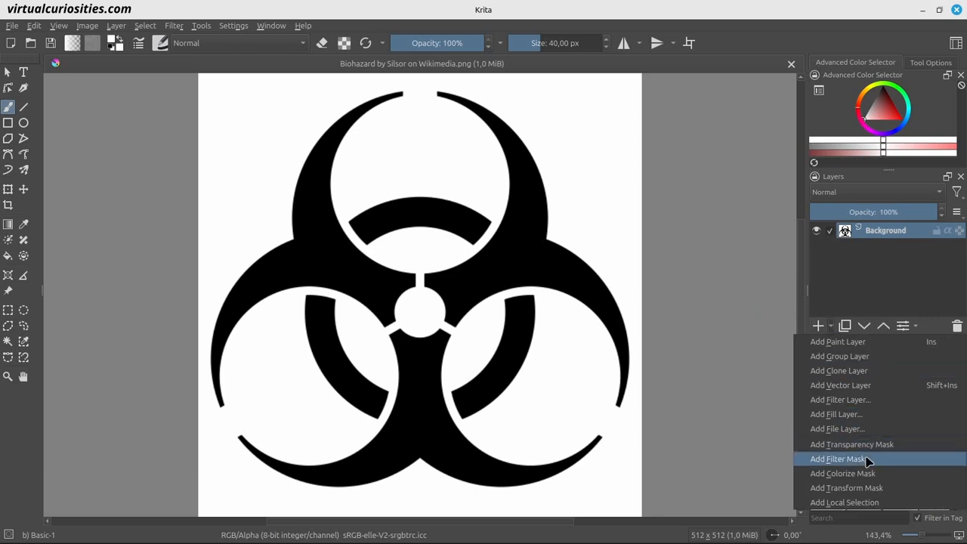
{"action": "left_click", "coordinate": [838, 458]}
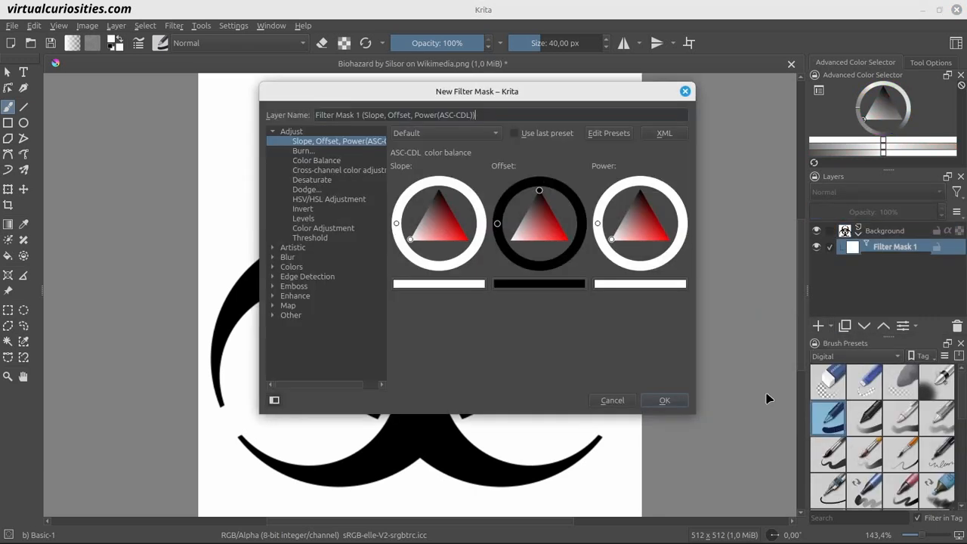
{"action": "left_click", "coordinate": [359, 173]}
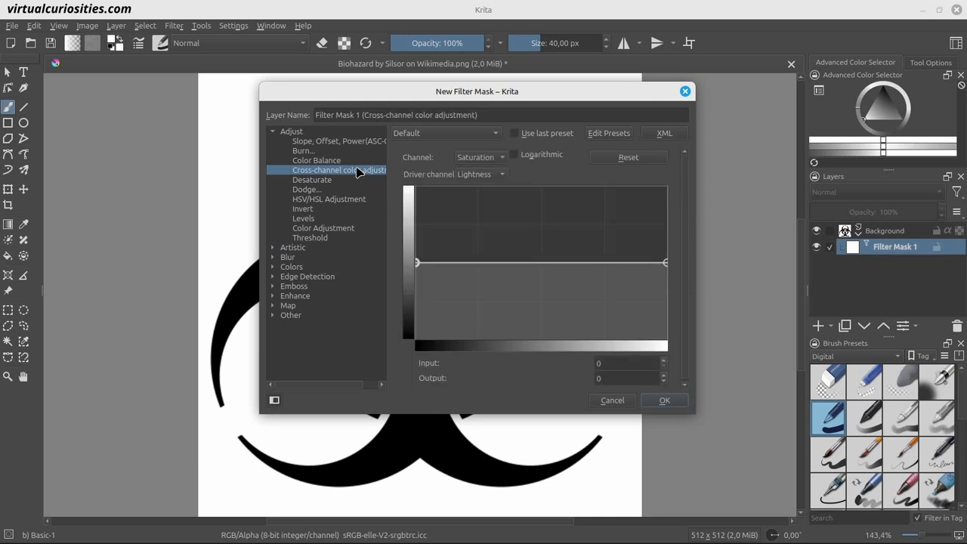
{"action": "left_click", "coordinate": [468, 164]}
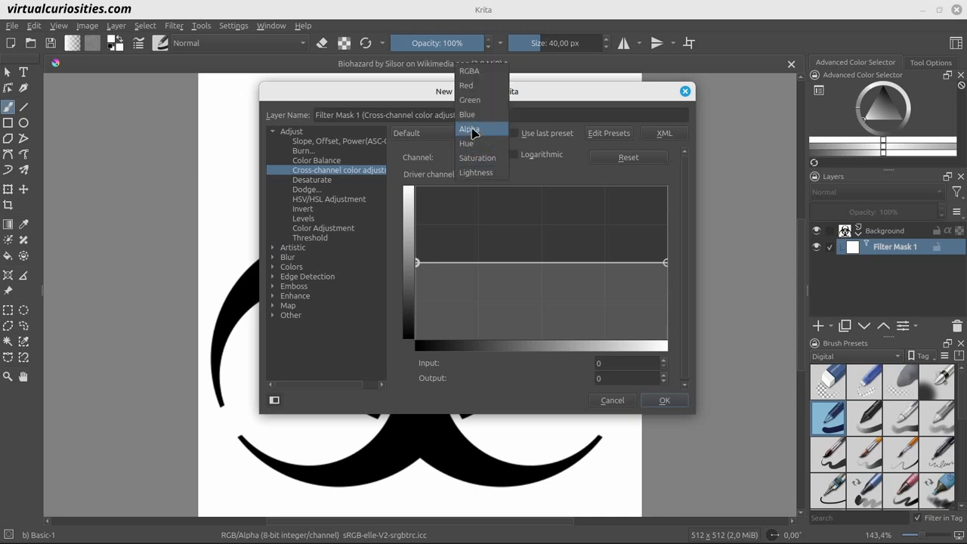
{"action": "left_click", "coordinate": [471, 130]}
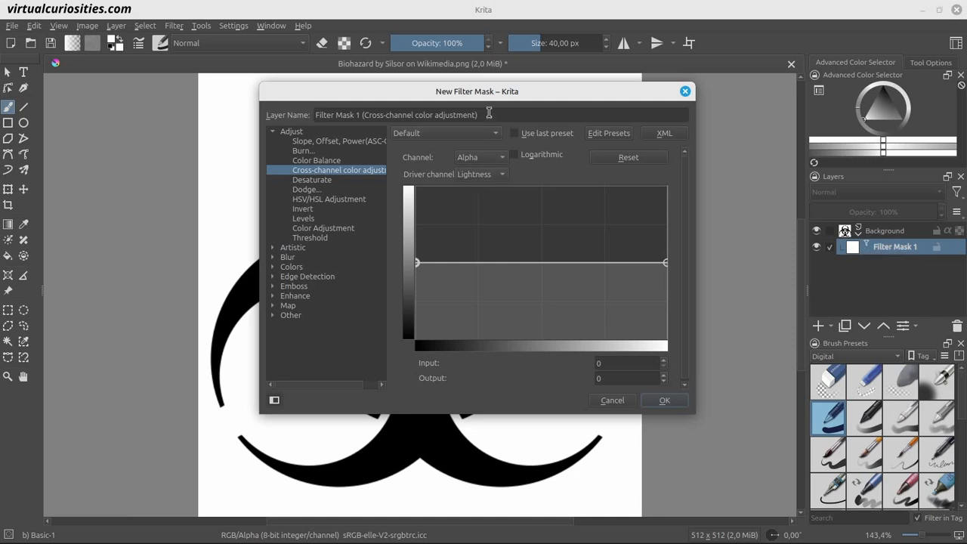
- Try lowering the black end of the alpha curve to output -100, and return that point to input 0, output 0
{"action": "left_click_drag", "start_coordinate": [493, 92], "coordinate": [785, 95]}
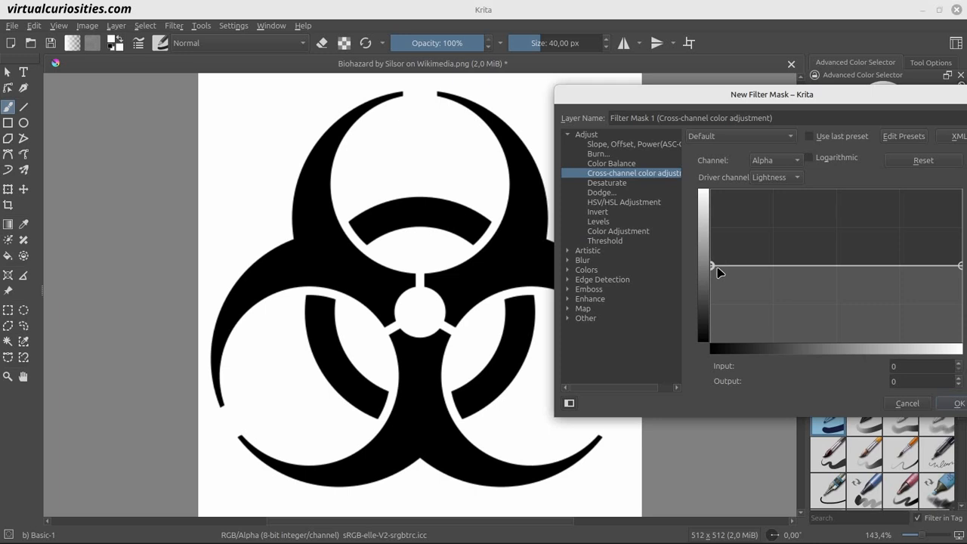
{"action": "left_click_drag", "start_coordinate": [711, 265], "coordinate": [703, 346]}
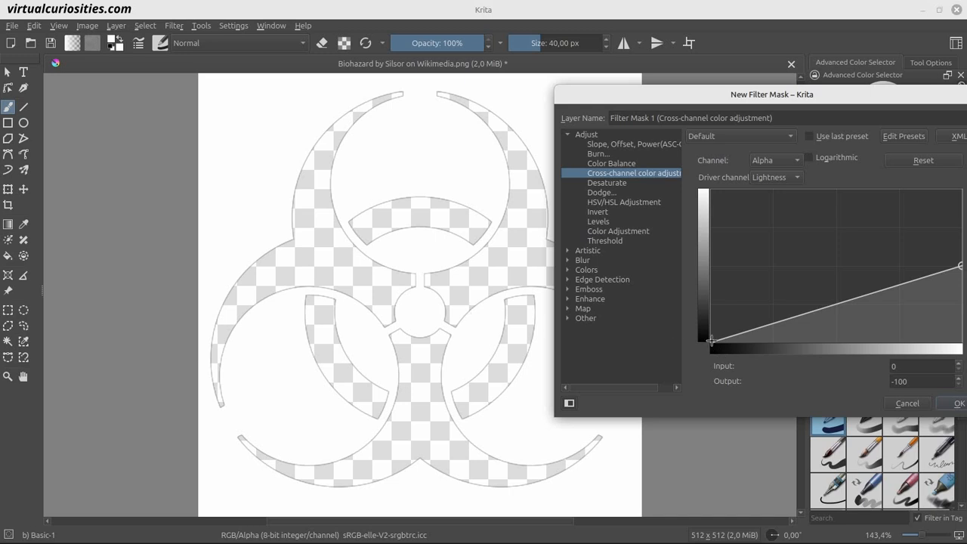
{"action": "left_click_drag", "start_coordinate": [711, 341], "coordinate": [718, 331]}
{"action": "double_click", "coordinate": [906, 366]}
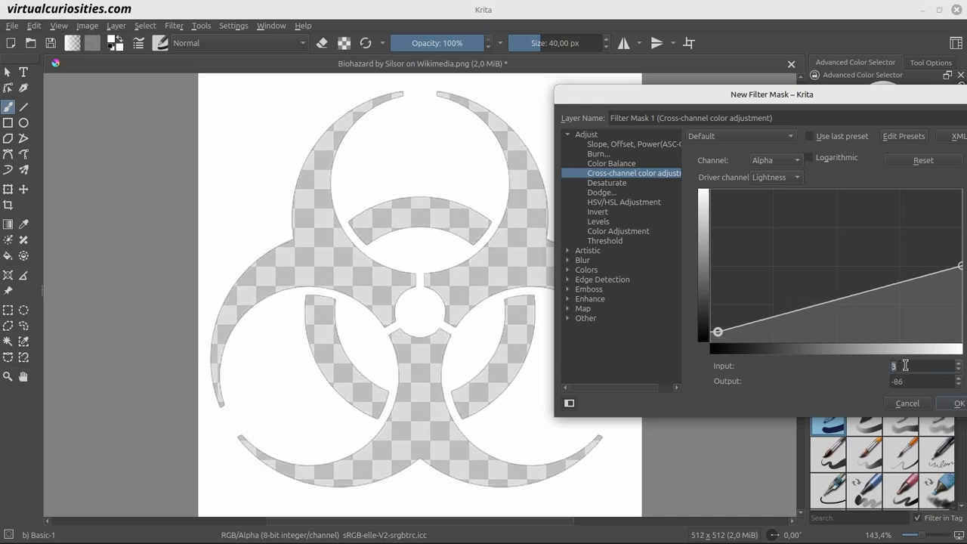
{"action": "type", "text": "0"}
{"action": "key", "text": "Tab"}
{"action": "type", "text": "0"}
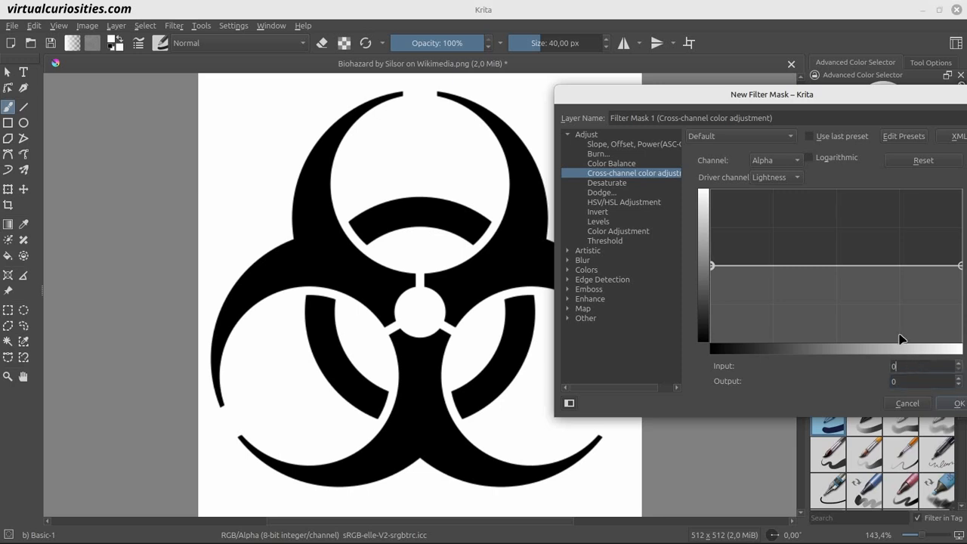
- Lower the white end of the alpha curve to input 100, output -100, and apply the filter mask
{"action": "left_click_drag", "start_coordinate": [832, 98], "coordinate": [762, 92]}
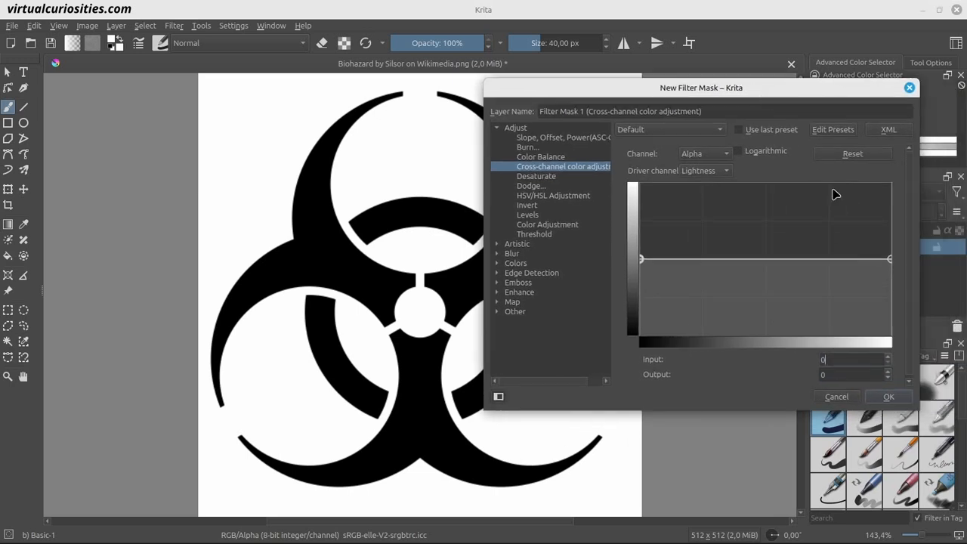
{"action": "left_click", "coordinate": [891, 259]}
{"action": "left_click_drag", "start_coordinate": [892, 259], "coordinate": [900, 354]}
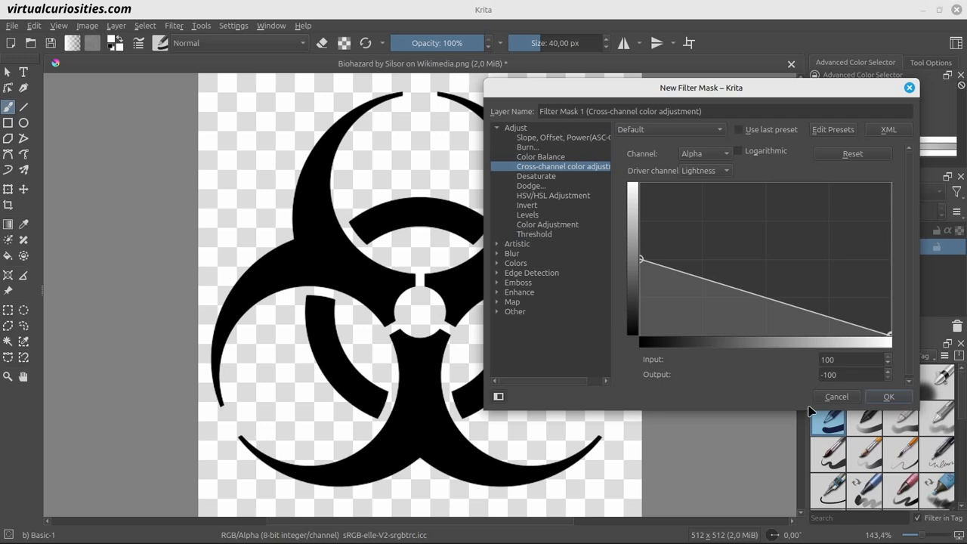
{"action": "left_click", "coordinate": [888, 396]}
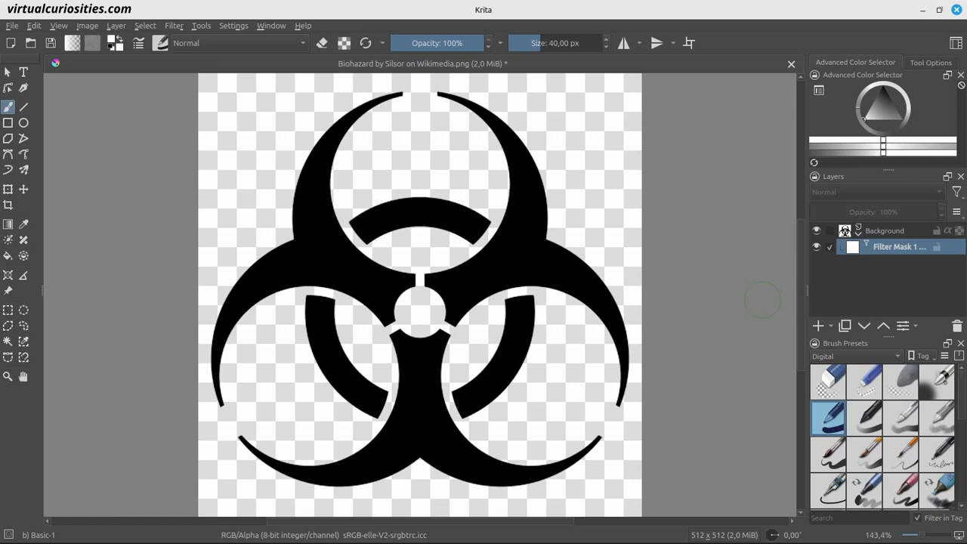
- Add a solid red fill layer and place it beneath the Background layer
{"action": "left_click", "coordinate": [831, 326]}
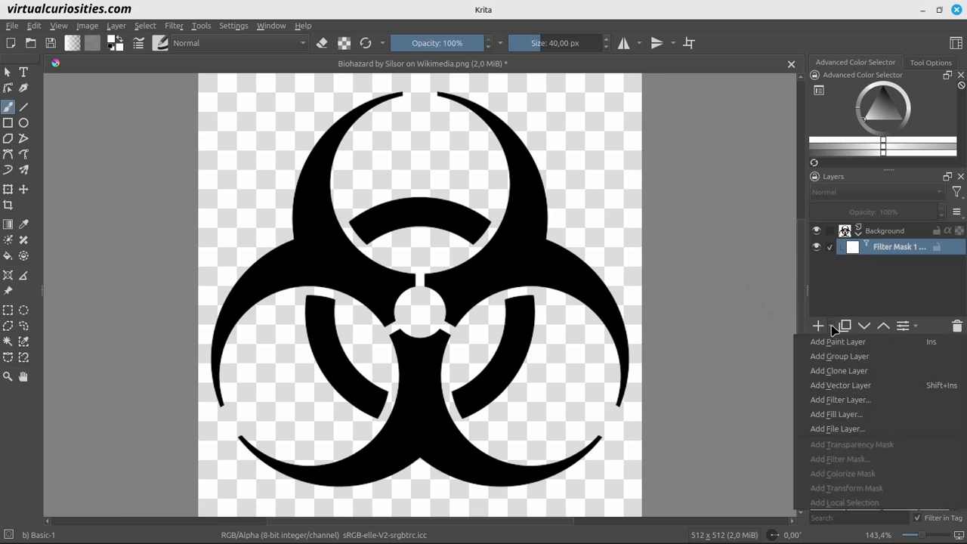
{"action": "left_click", "coordinate": [836, 414]}
{"action": "left_click", "coordinate": [576, 259]}
{"action": "left_click_drag", "start_coordinate": [580, 270], "coordinate": [611, 302]}
{"action": "left_click", "coordinate": [742, 457]}
{"action": "left_click", "coordinate": [807, 464]}
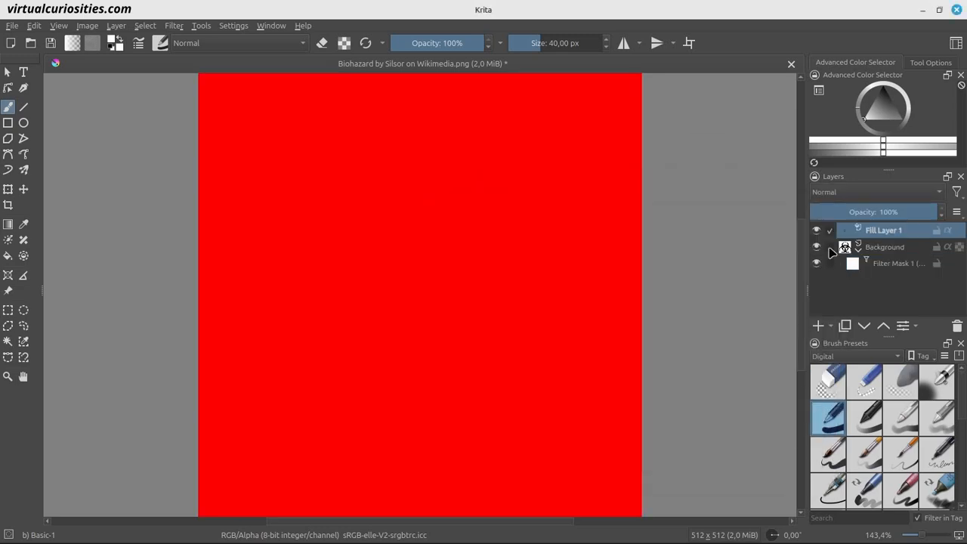
{"action": "left_click_drag", "start_coordinate": [830, 252], "coordinate": [890, 291]}
- Examine the symbol's edge pixels up close, comparing them with the filter mask hidden and shown
{"action": "scroll", "coordinate": [524, 261], "scroll_direction": "up", "scroll_amount": 7}
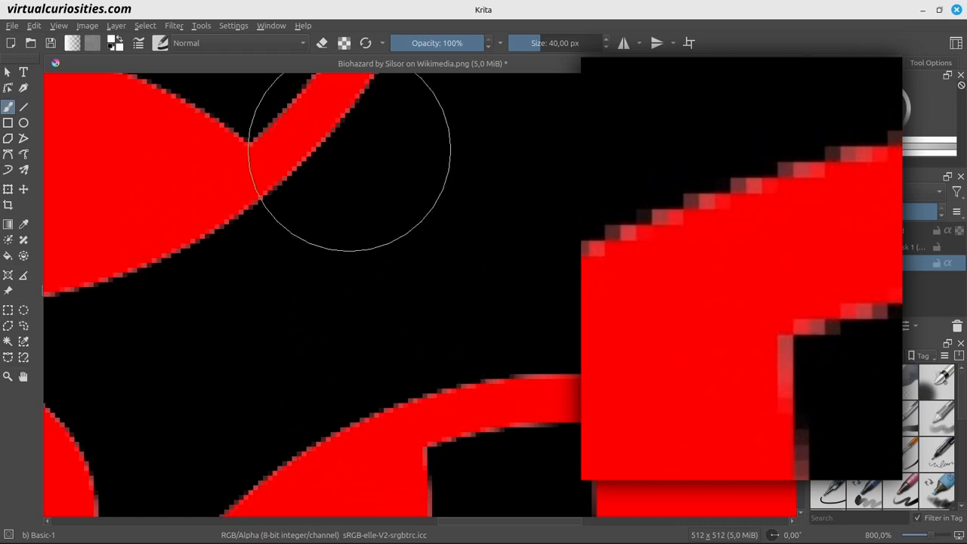
{"action": "scroll", "coordinate": [608, 167], "scroll_direction": "down", "scroll_amount": 4}
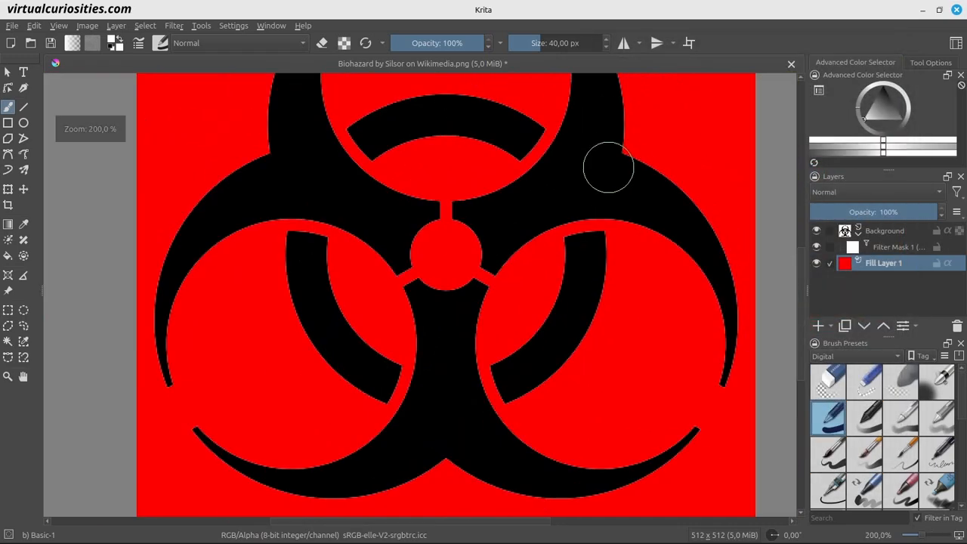
{"action": "scroll", "coordinate": [608, 167], "scroll_direction": "down", "scroll_amount": 1}
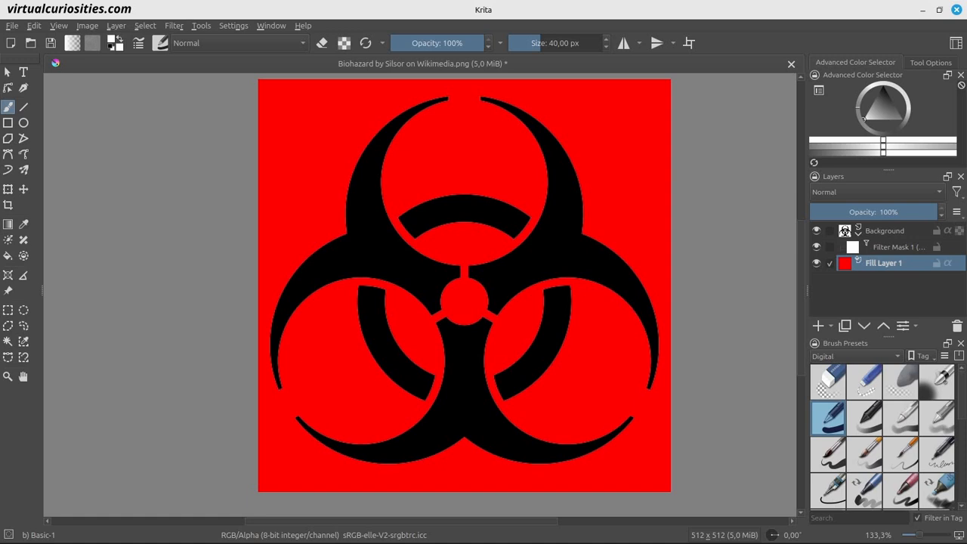
{"action": "left_click", "coordinate": [816, 247]}
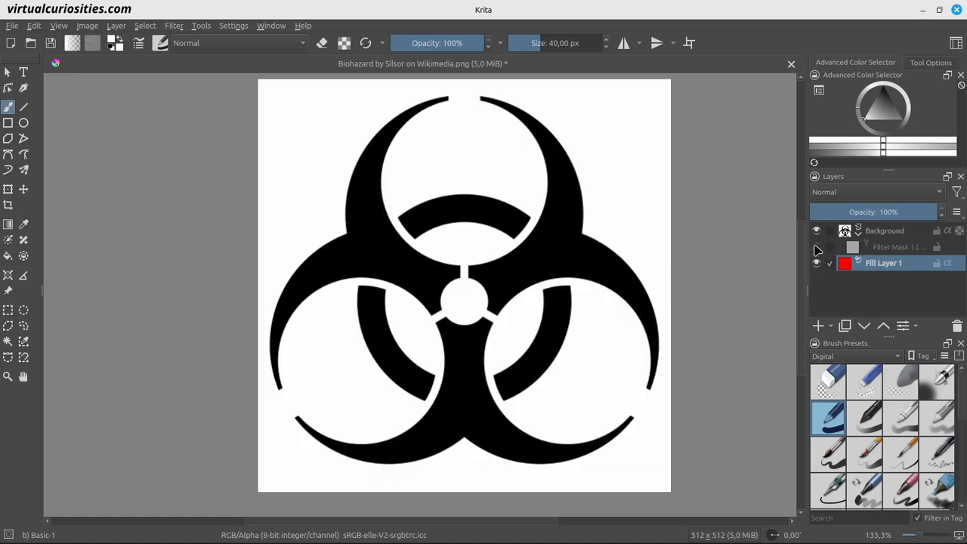
{"action": "scroll", "coordinate": [632, 236], "scroll_direction": "up", "scroll_amount": 9}
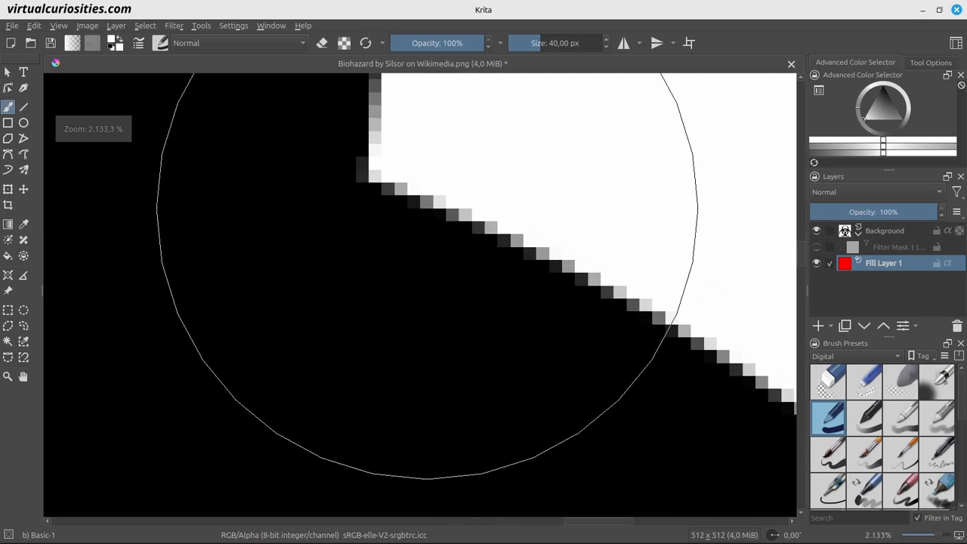
{"action": "left_click", "coordinate": [818, 247]}
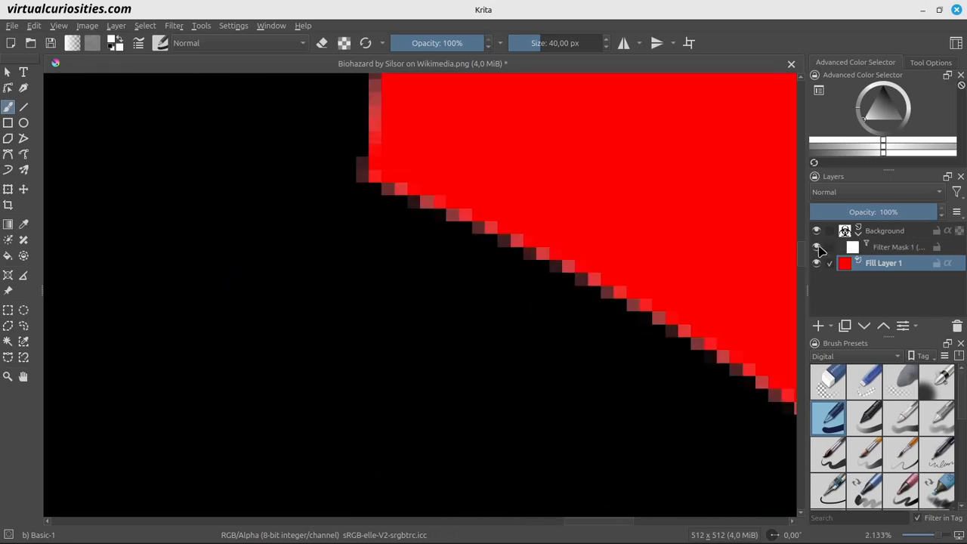
{"action": "left_click", "coordinate": [818, 247]}
{"action": "left_click", "coordinate": [817, 247]}
{"action": "left_click", "coordinate": [818, 247]}
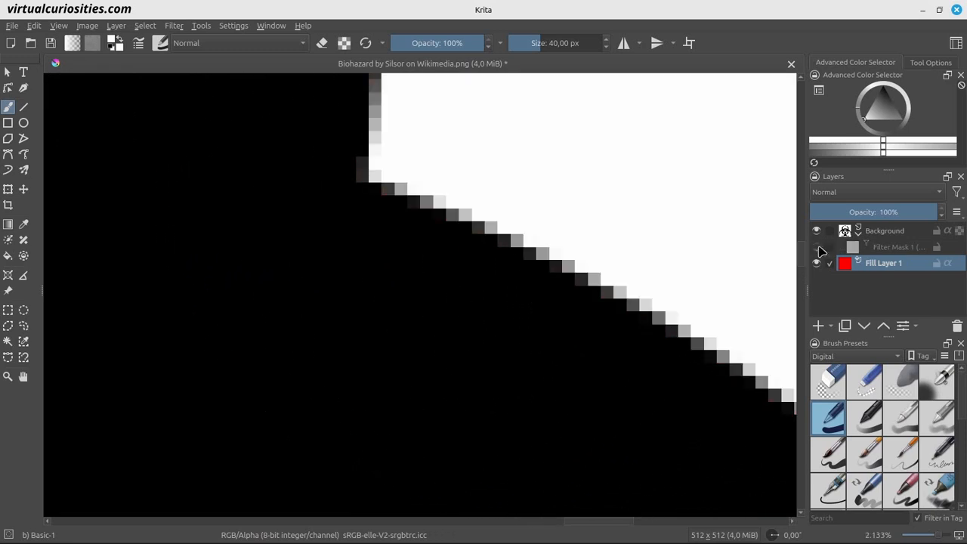
{"action": "scroll", "coordinate": [642, 228], "scroll_direction": "down", "scroll_amount": 7}
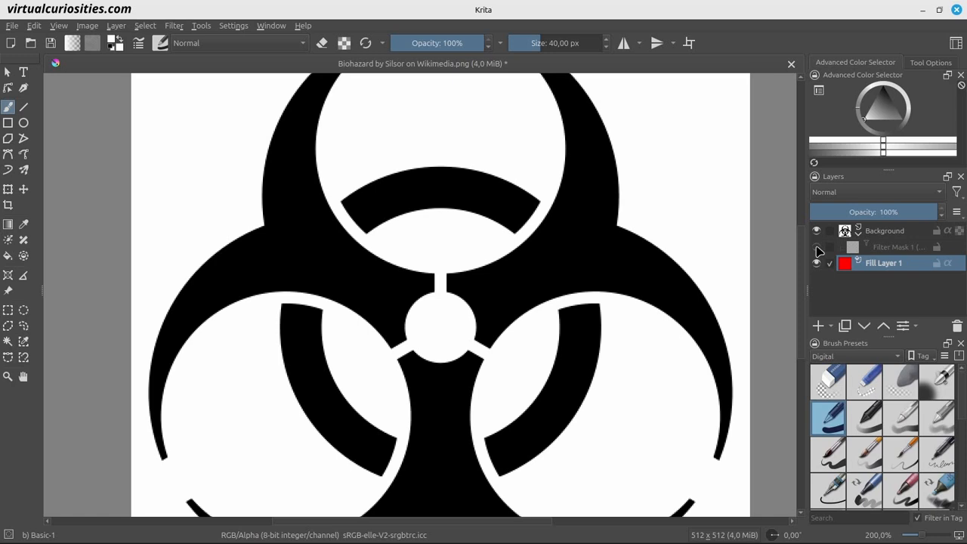
{"action": "left_click", "coordinate": [817, 248]}
- Put the Background layer, together with its filter mask, into a new group
{"action": "left_click", "coordinate": [884, 232]}
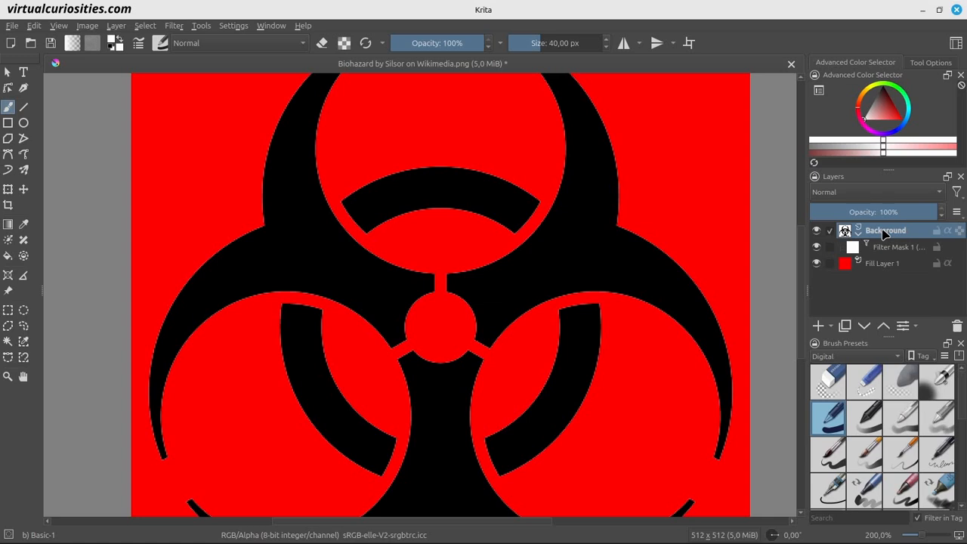
{"action": "right_click", "coordinate": [877, 234]}
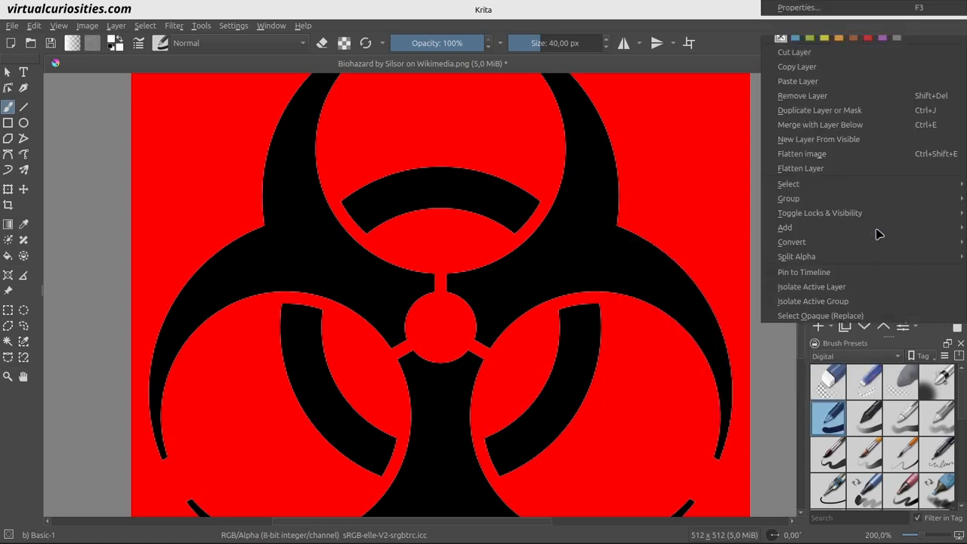
{"action": "mouse_move", "coordinate": [863, 199]}
{"action": "left_click", "coordinate": [604, 198]}
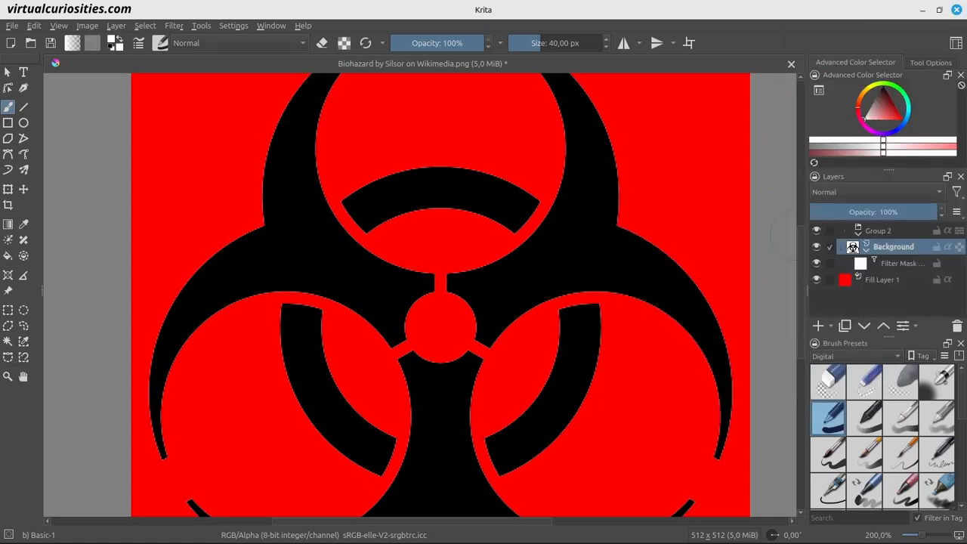
- Add a vector layer above Background in the group, draw a white rectangle covering the whole canvas, and make the layer inherit alpha
{"action": "left_click", "coordinate": [829, 327]}
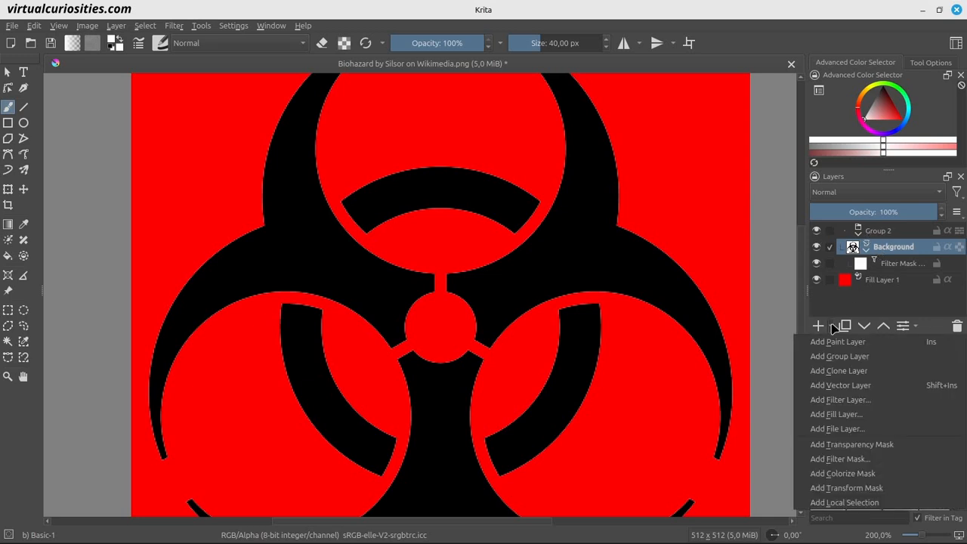
{"action": "left_click", "coordinate": [840, 384]}
{"action": "scroll", "coordinate": [721, 325], "scroll_direction": "down", "scroll_amount": 2}
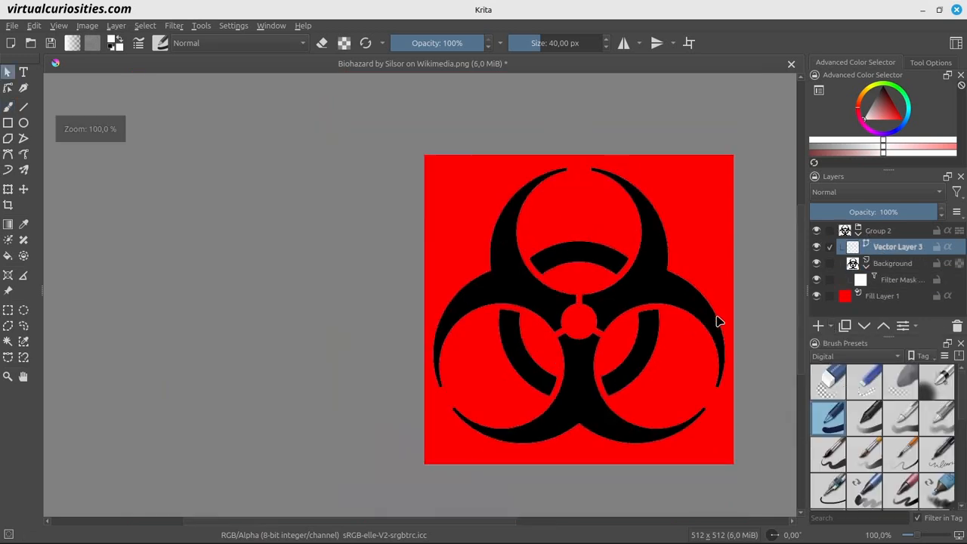
{"action": "left_click", "coordinate": [9, 124]}
{"action": "left_click_drag", "start_coordinate": [398, 136], "coordinate": [749, 478]}
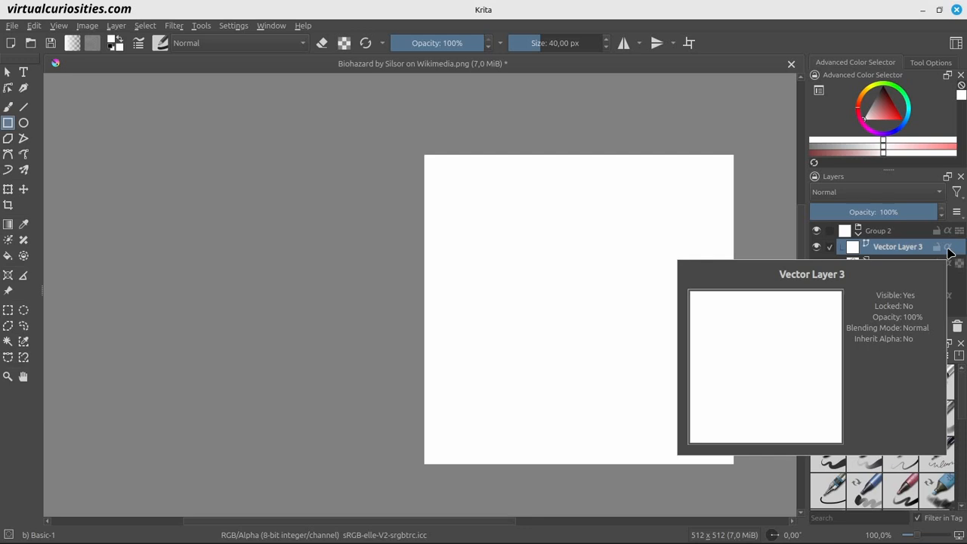
{"action": "left_click", "coordinate": [948, 249]}
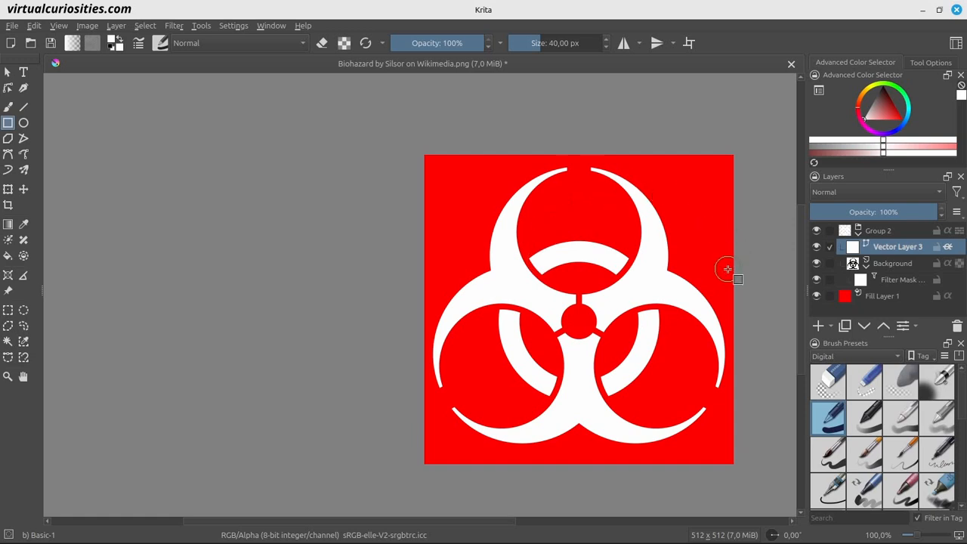
- Select the rectangle shape on the vector layer and recolor it blue
{"action": "left_click", "coordinate": [9, 74]}
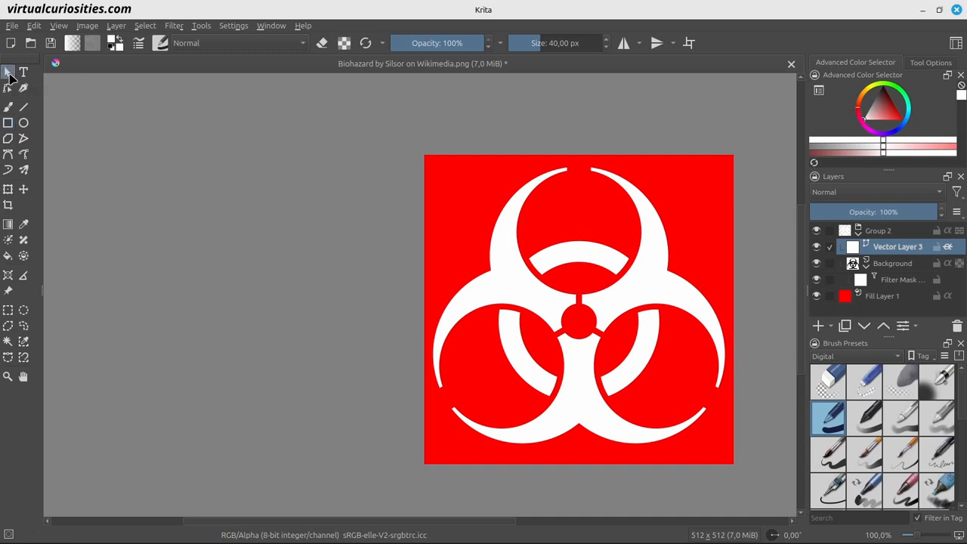
{"action": "left_click", "coordinate": [547, 298]}
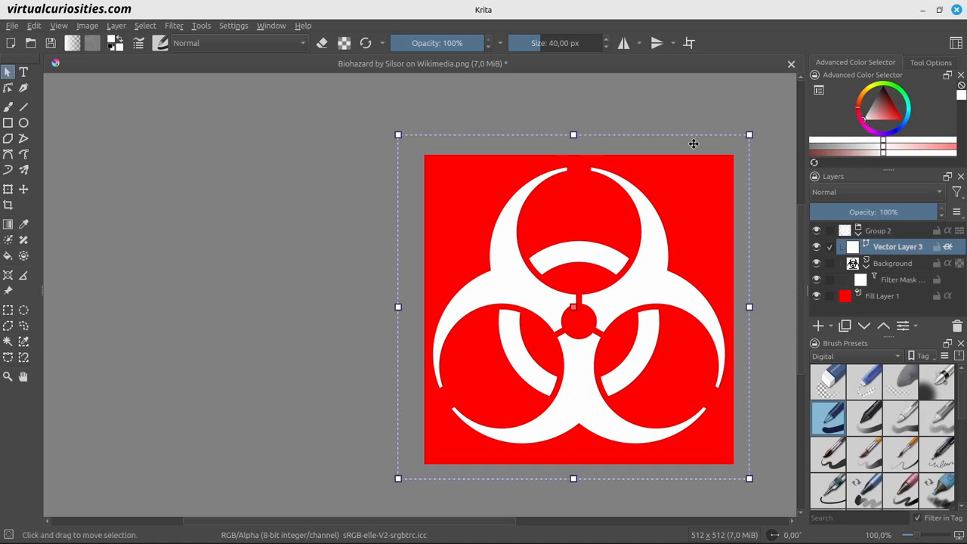
{"action": "left_click", "coordinate": [878, 115]}
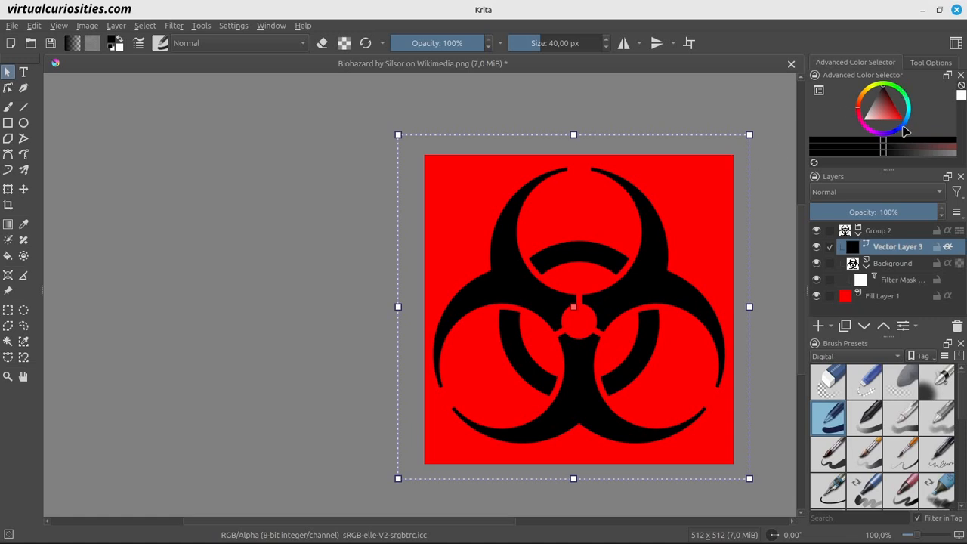
{"action": "left_click", "coordinate": [890, 117]}
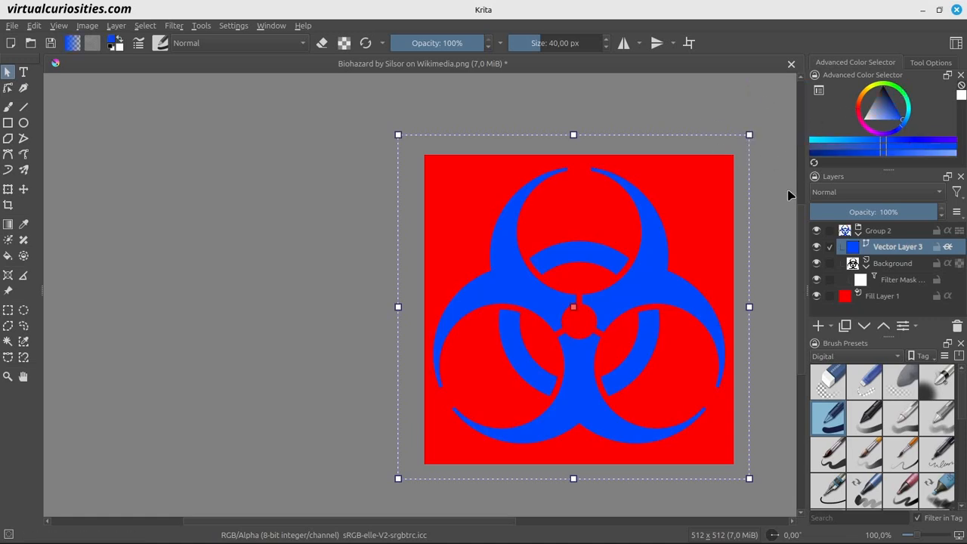